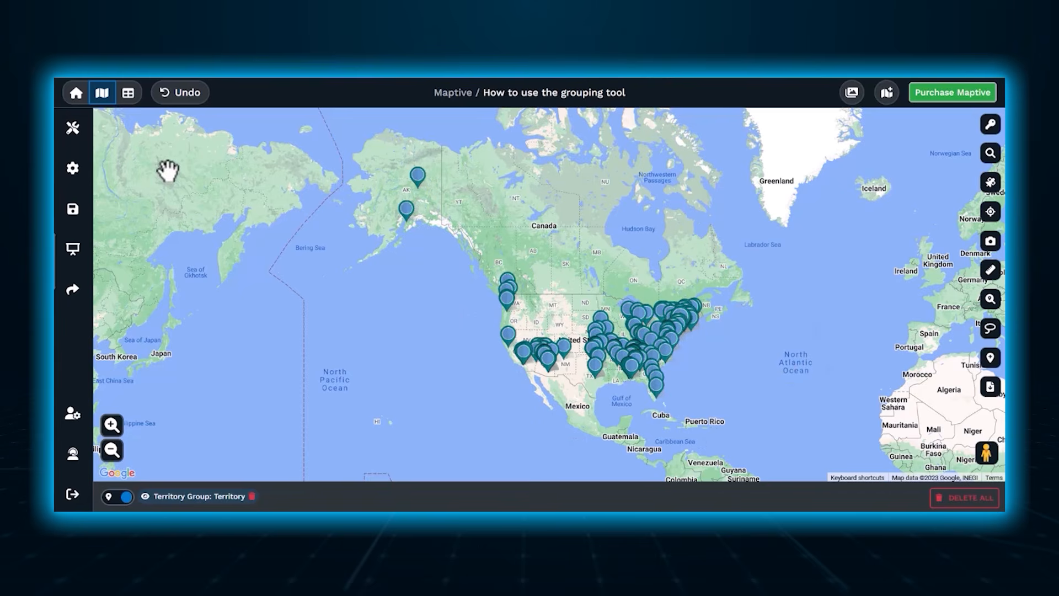
- Open the Grouping / Colored Pins tool and group the map locations by the Salesperson column
{"action": "left_click", "coordinate": [76, 129]}
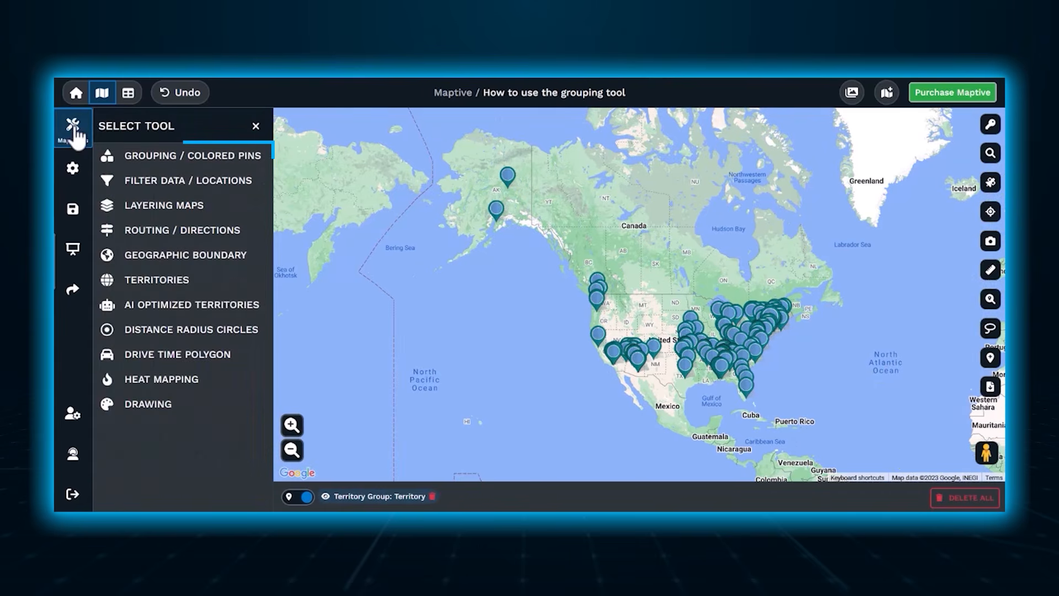
{"action": "left_click", "coordinate": [220, 166]}
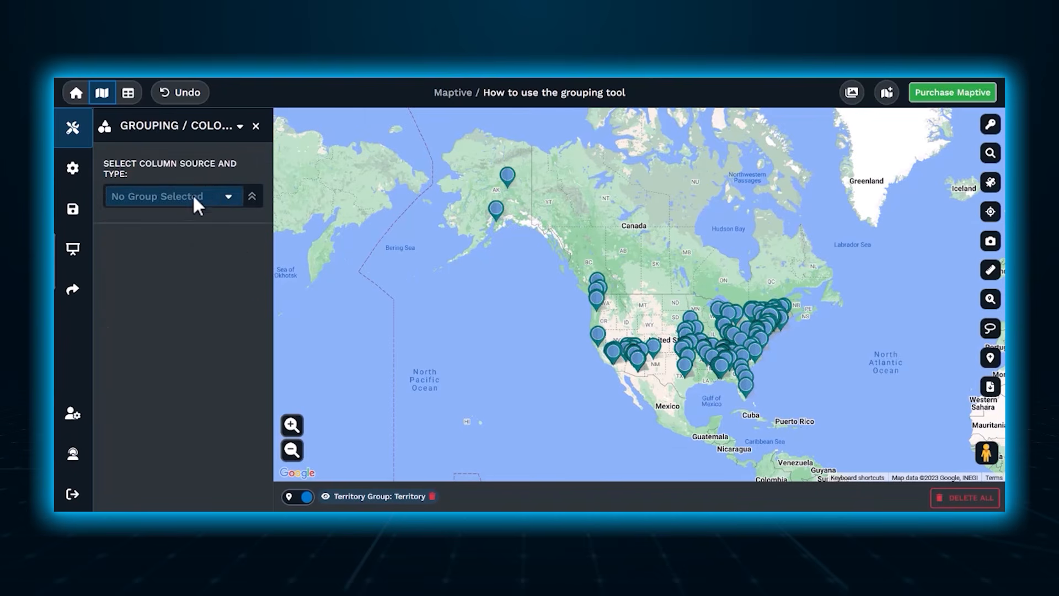
{"action": "left_click", "coordinate": [213, 198]}
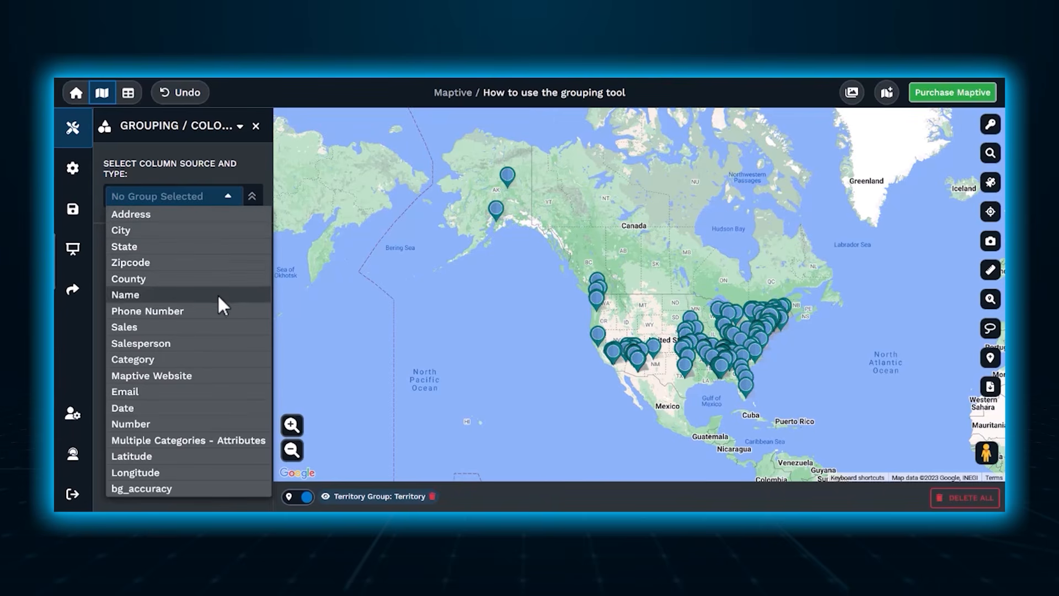
{"action": "left_click", "coordinate": [214, 343]}
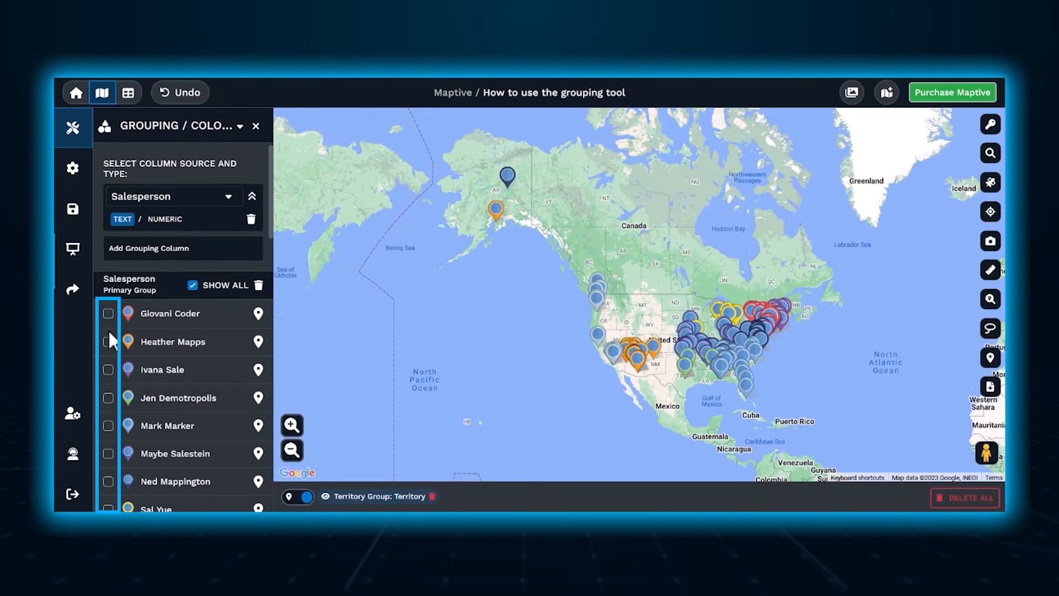
- Isolate the pins of the third salesperson in the primary group and restore the display of all salespeople
{"action": "left_click", "coordinate": [108, 369]}
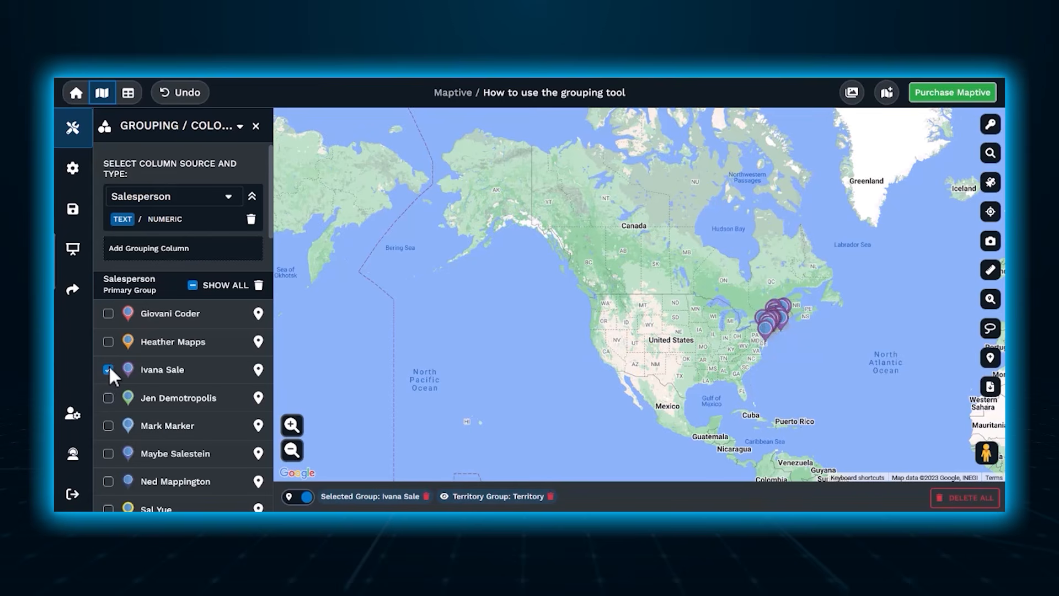
{"action": "left_click", "coordinate": [108, 369]}
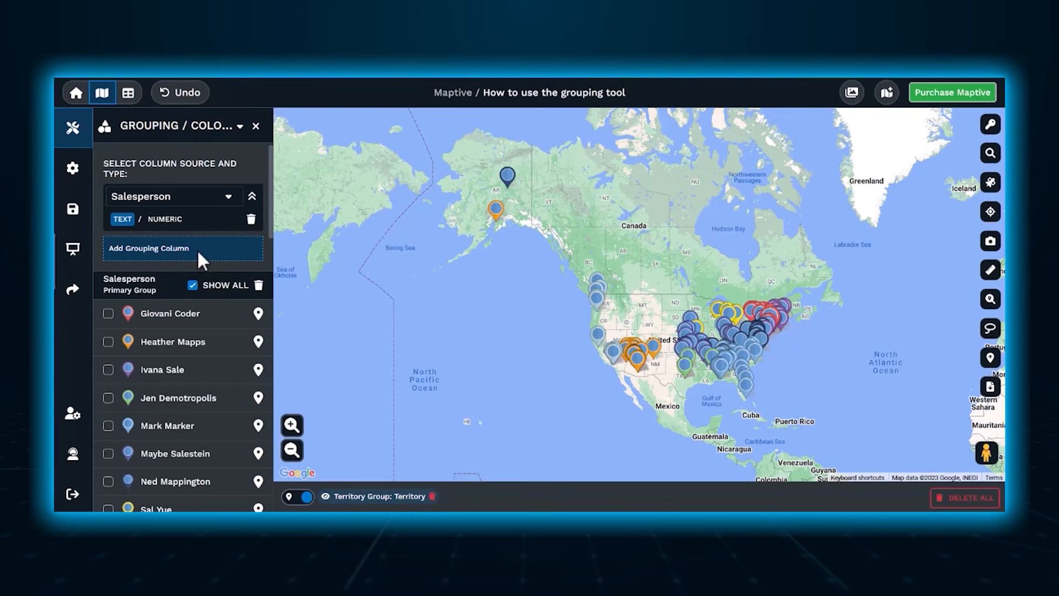
- Add Sales as a second grouping column alongside Salesperson
{"action": "left_click", "coordinate": [215, 250]}
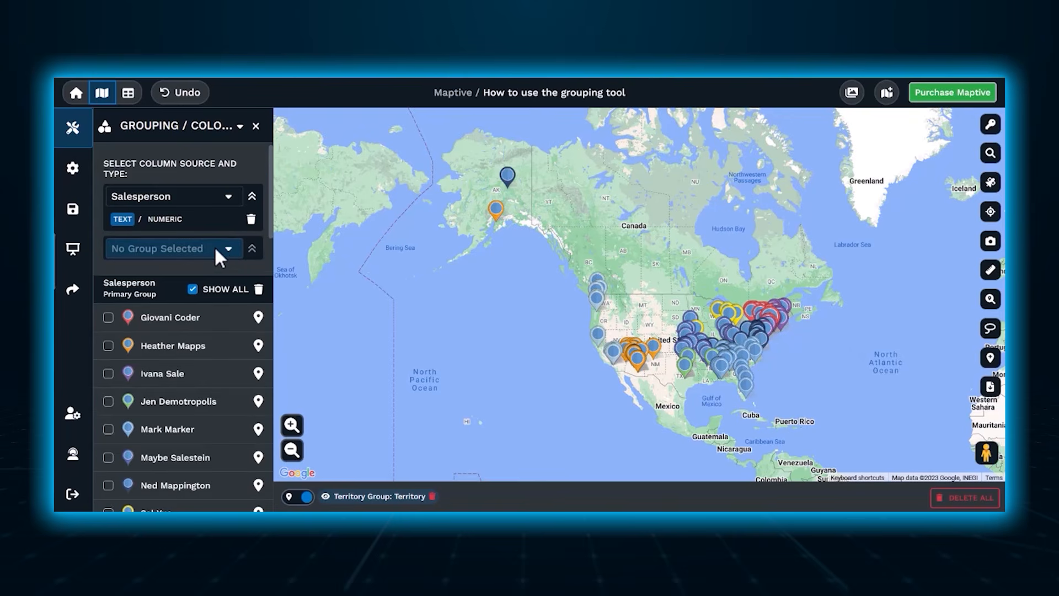
{"action": "left_click", "coordinate": [227, 249]}
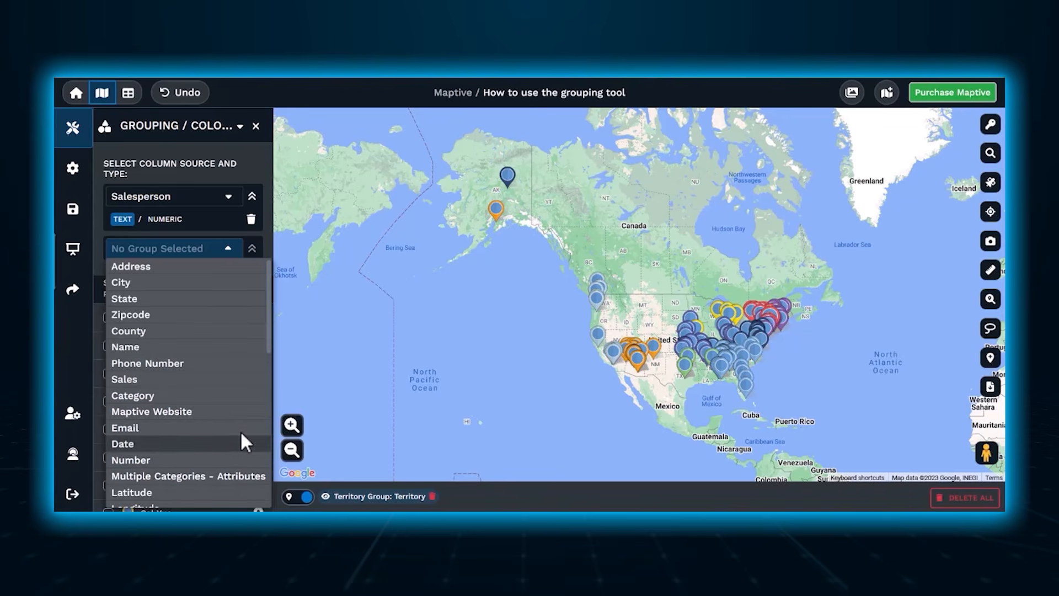
{"action": "left_click", "coordinate": [220, 379]}
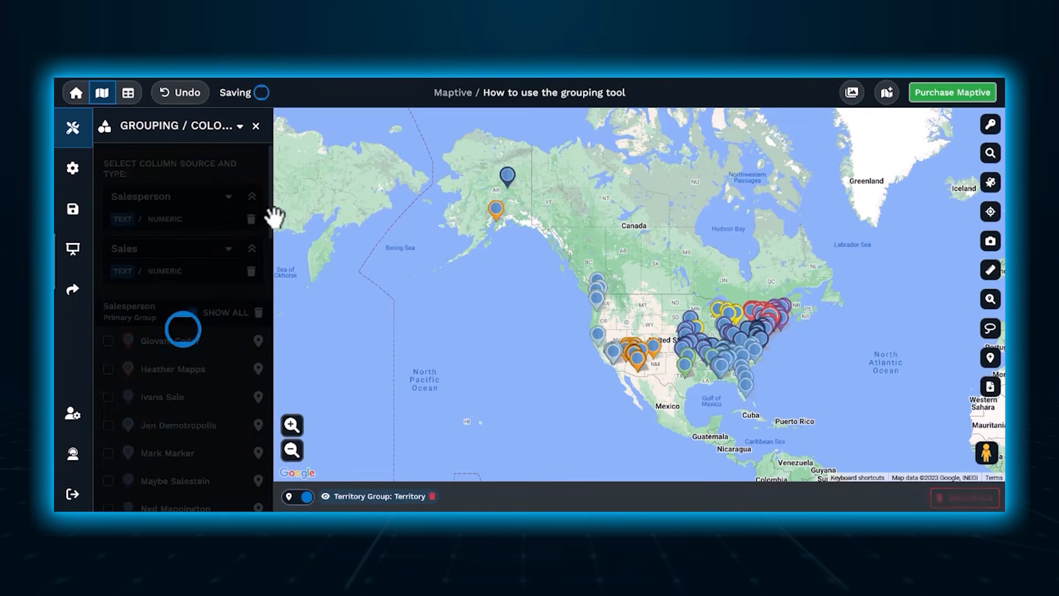
{"action": "mouse_move", "coordinate": [270, 212]}
{"action": "left_mouse_down"}
{"action": "mouse_move", "coordinate": [263, 490]}
{"action": "mouse_move", "coordinate": [276, 203]}
{"action": "left_mouse_up"}
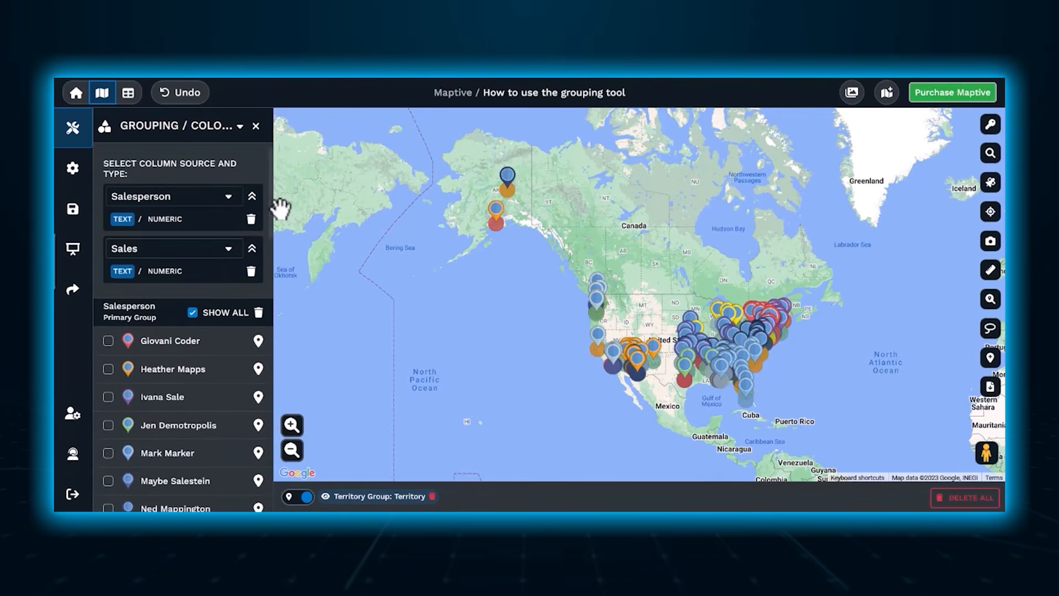
- Configure numeric grouping of the Sales column by value ranges with 10 groups and Multi Color Bubble Markers
{"action": "left_click", "coordinate": [160, 272]}
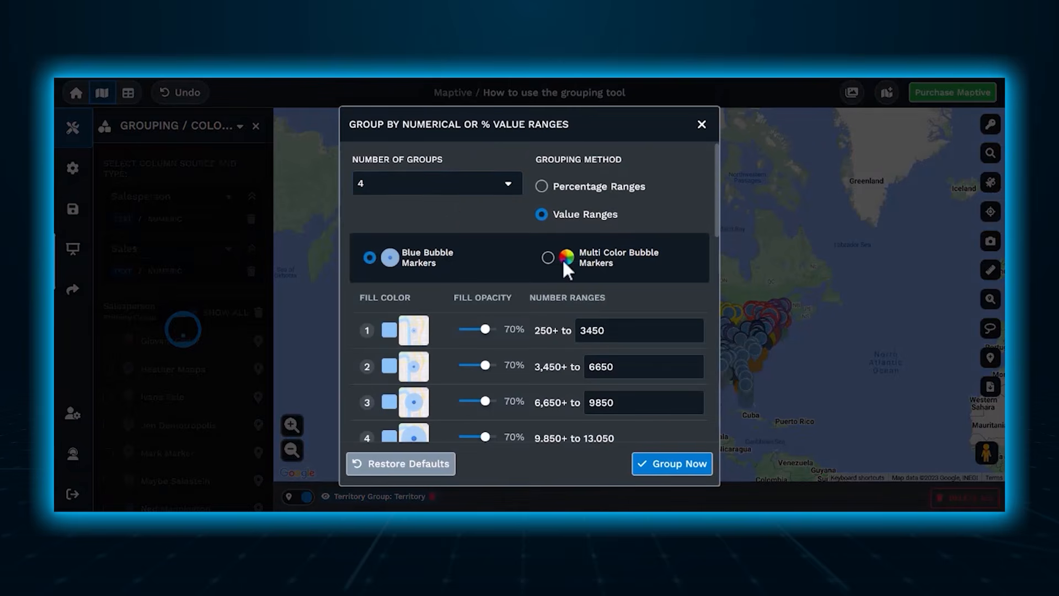
{"action": "left_click", "coordinate": [506, 193]}
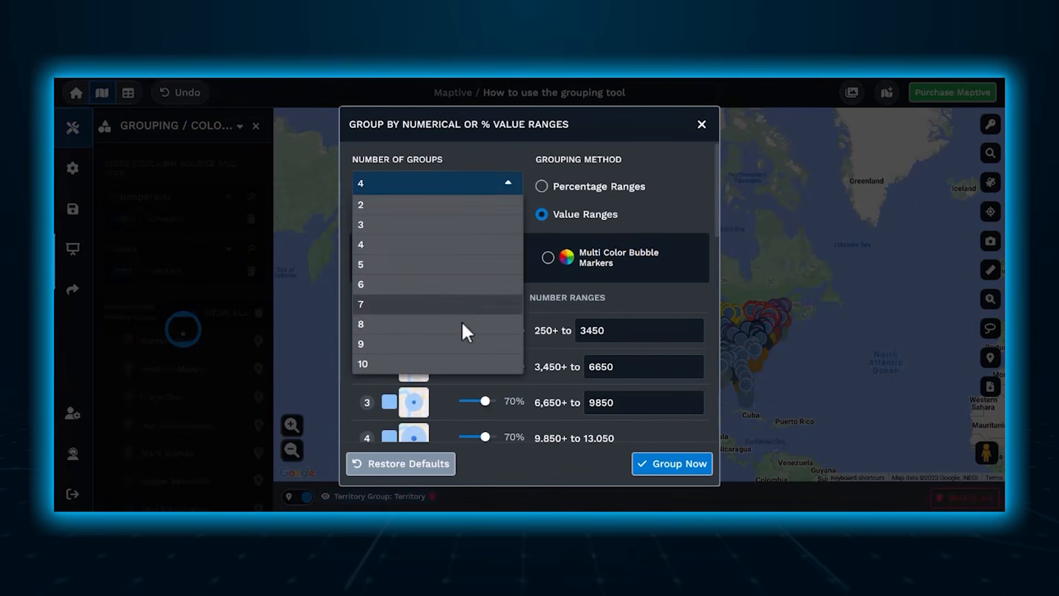
{"action": "left_click", "coordinate": [462, 365]}
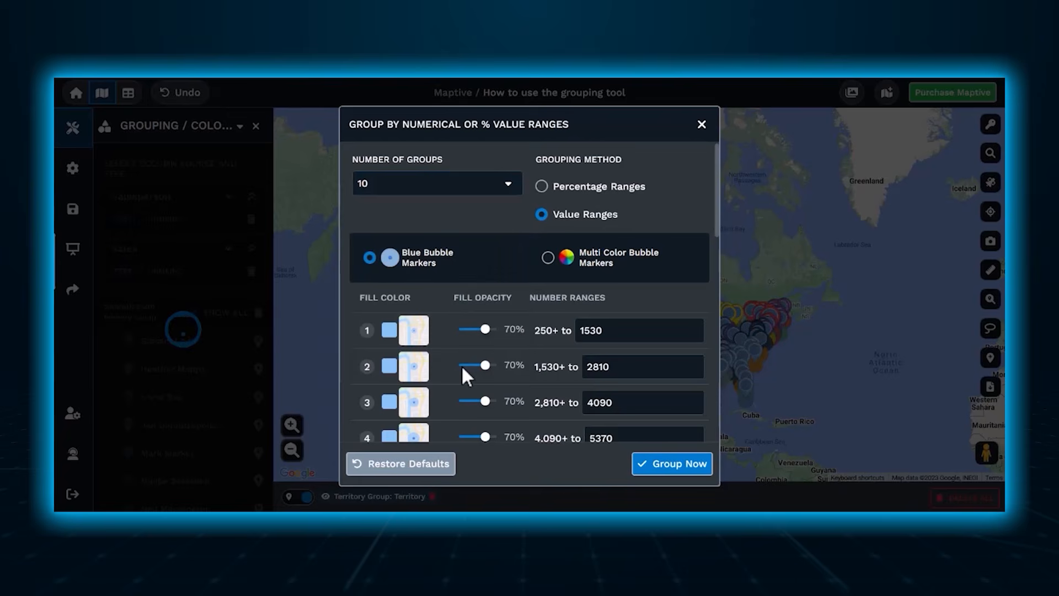
{"action": "left_click_drag", "start_coordinate": [719, 225], "coordinate": [717, 252]}
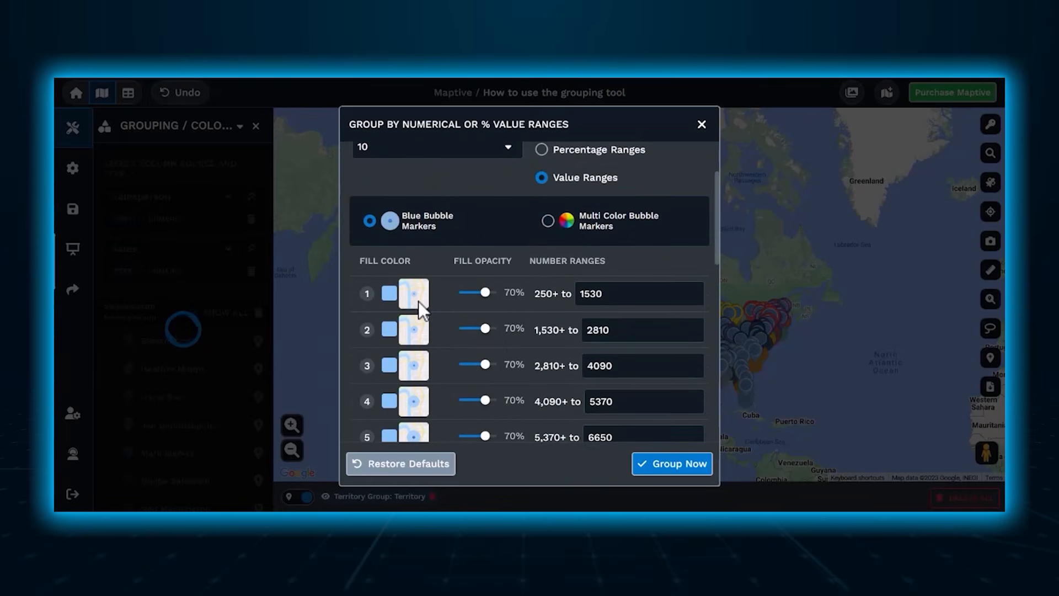
{"action": "left_click", "coordinate": [549, 221]}
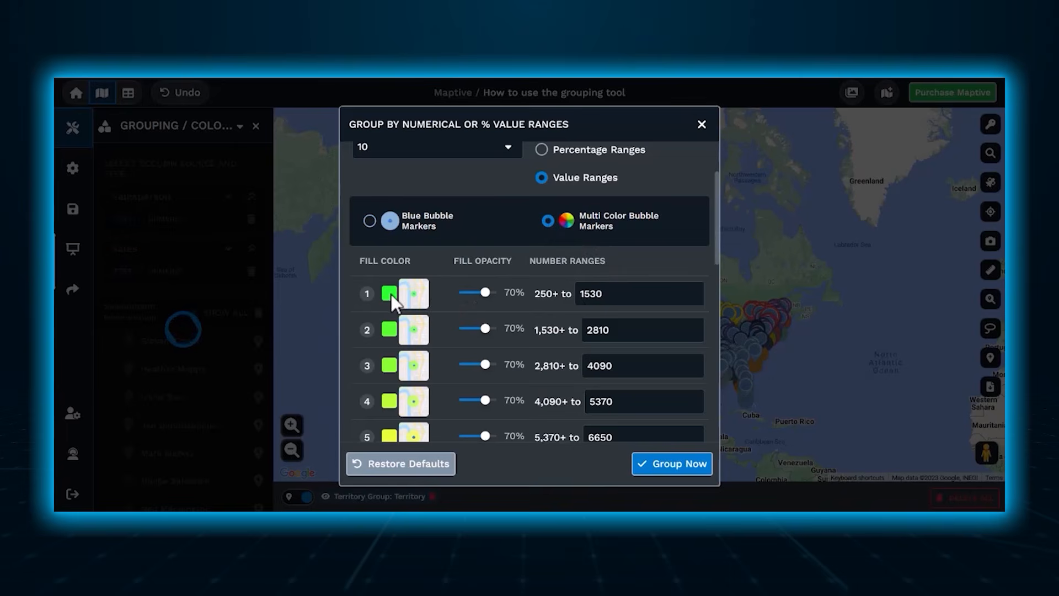
- Set the upper limits of the first three Sales number ranges to 500, 1000 and 2000
{"action": "double_click", "coordinate": [635, 296]}
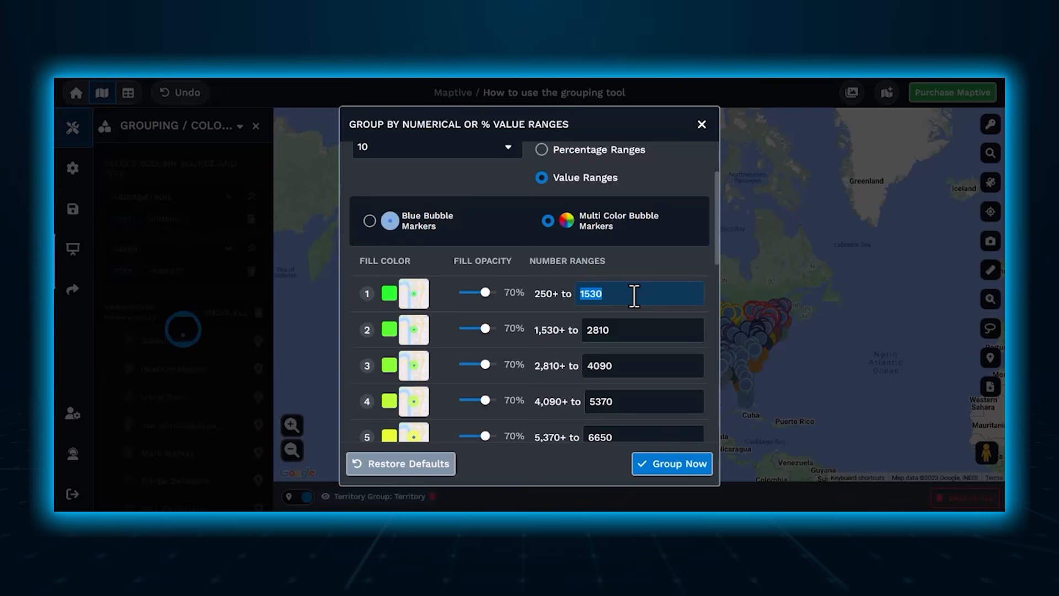
{"action": "type", "text": "500"}
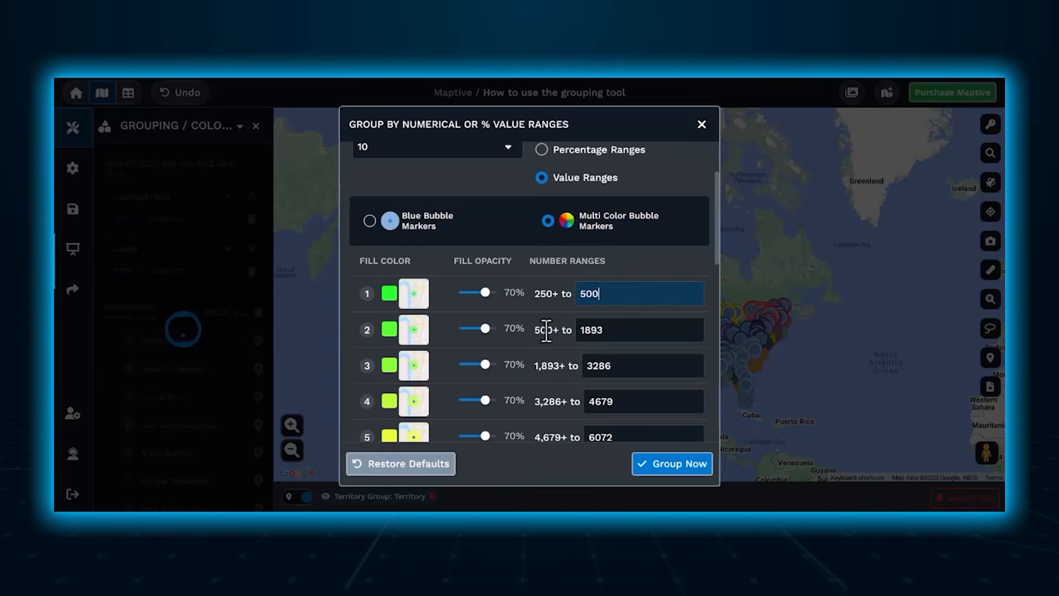
{"action": "double_click", "coordinate": [625, 331]}
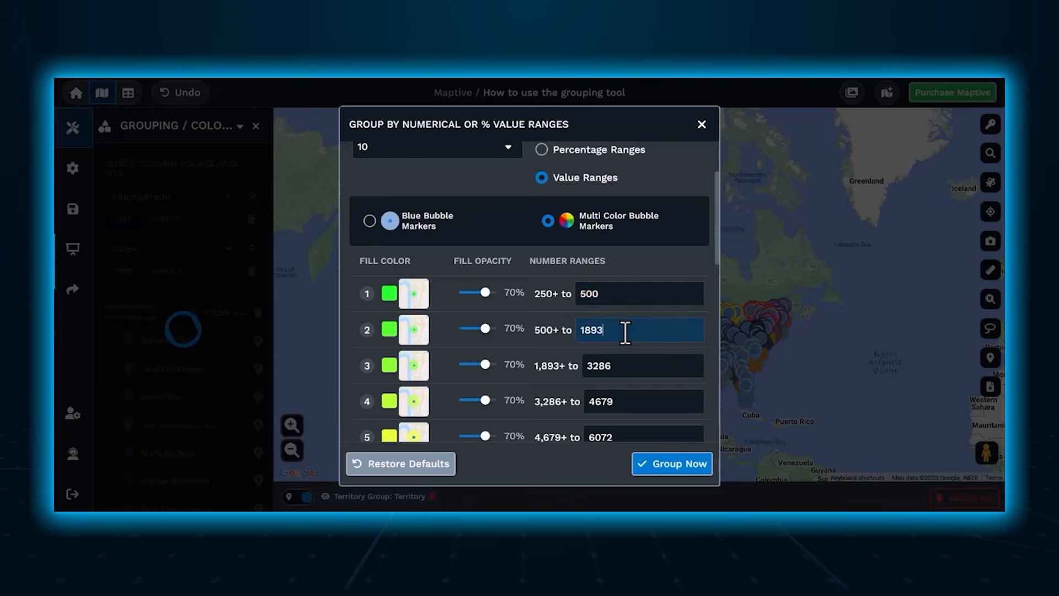
{"action": "type", "text": "1000"}
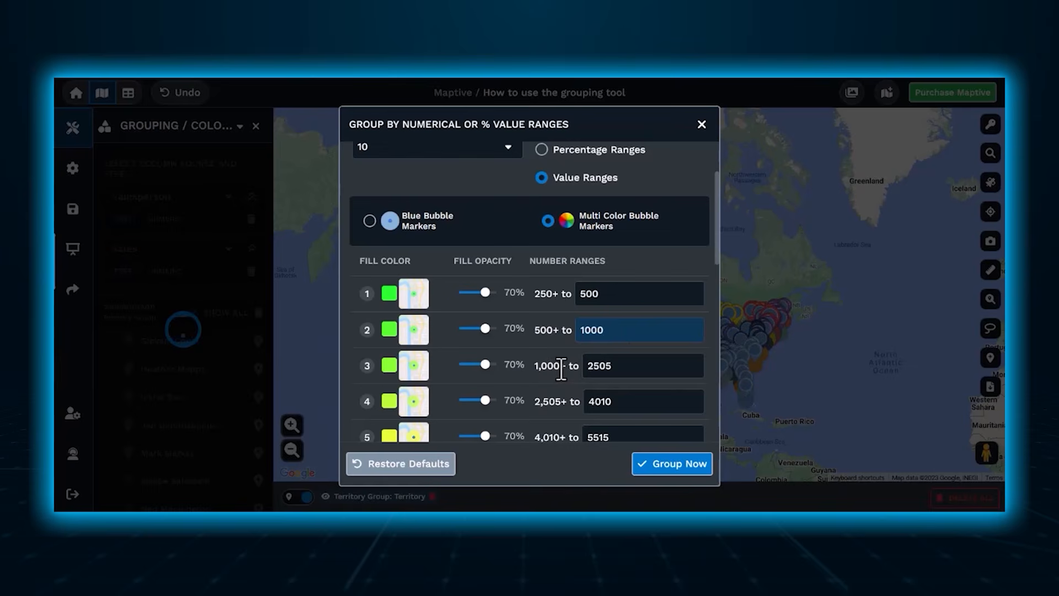
{"action": "double_click", "coordinate": [630, 366]}
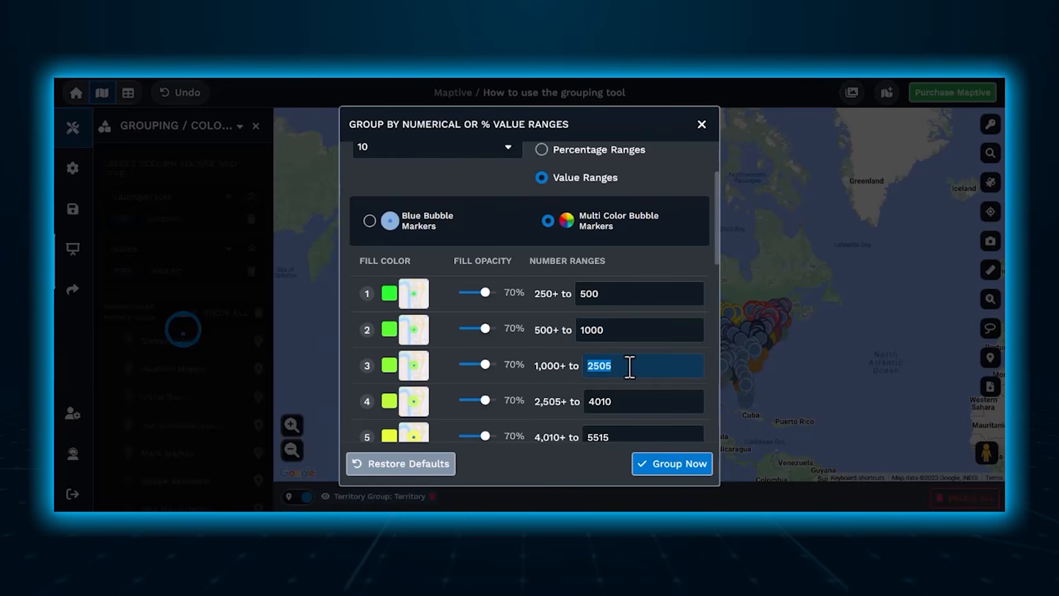
{"action": "type", "text": "2000"}
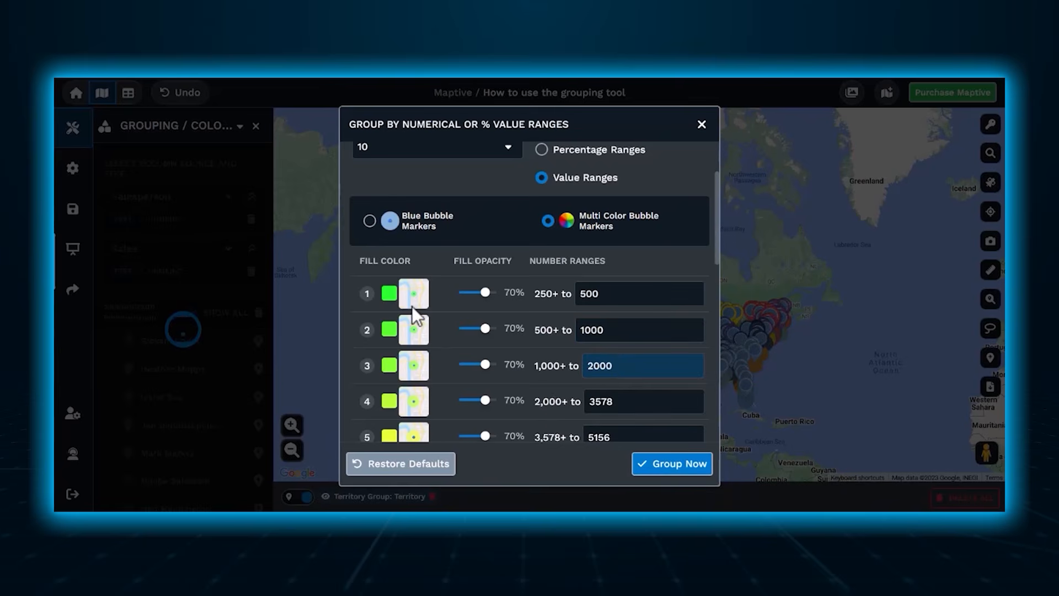
- Change the first range's fill color to dark green #09740B and close the numeric grouping settings without applying them
{"action": "left_click", "coordinate": [391, 294]}
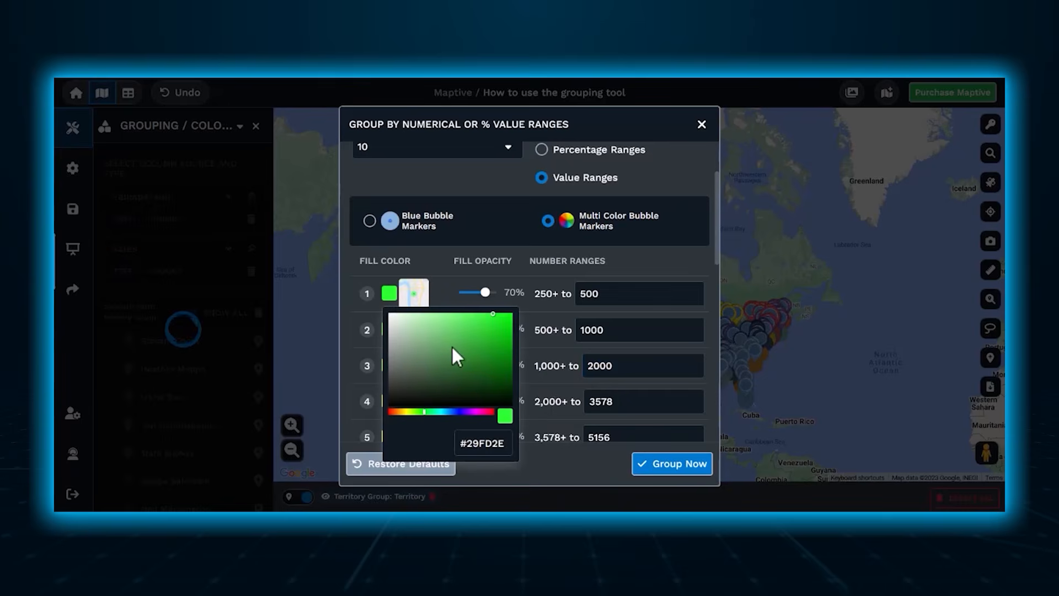
{"action": "left_click", "coordinate": [503, 364]}
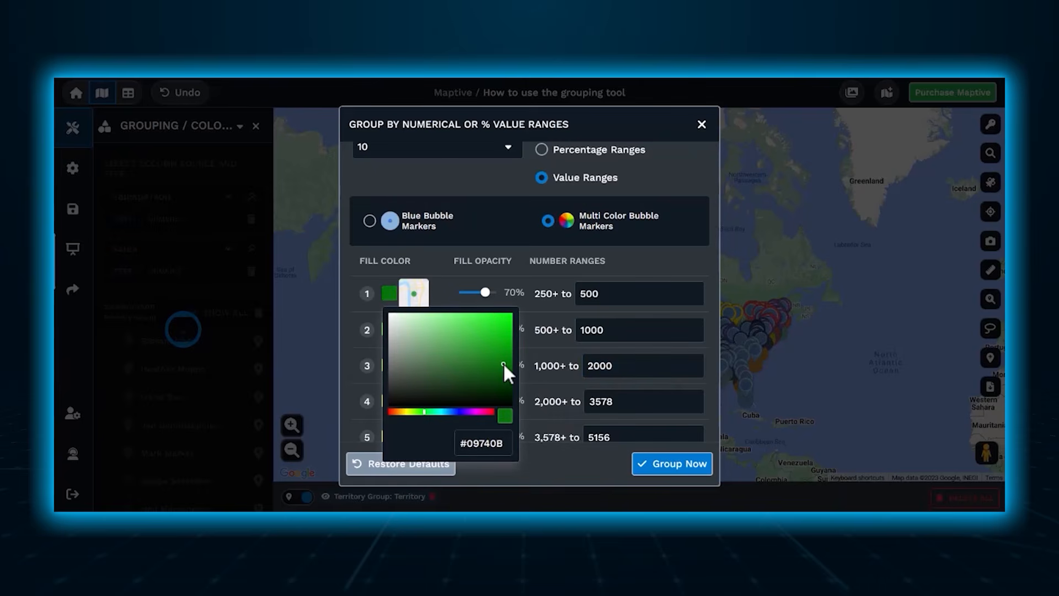
{"action": "left_click", "coordinate": [684, 177]}
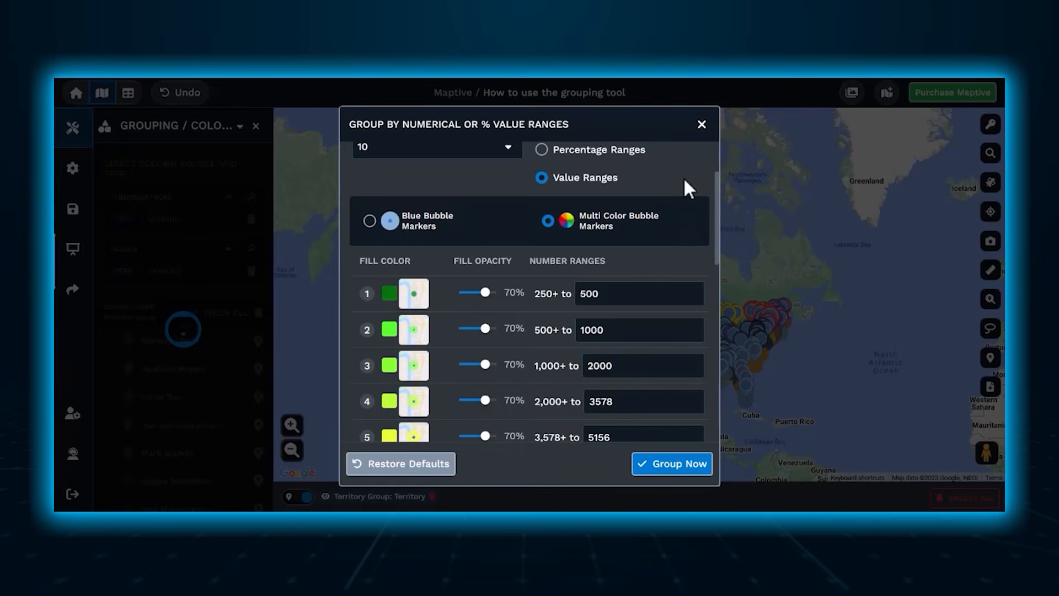
{"action": "left_click", "coordinate": [701, 125]}
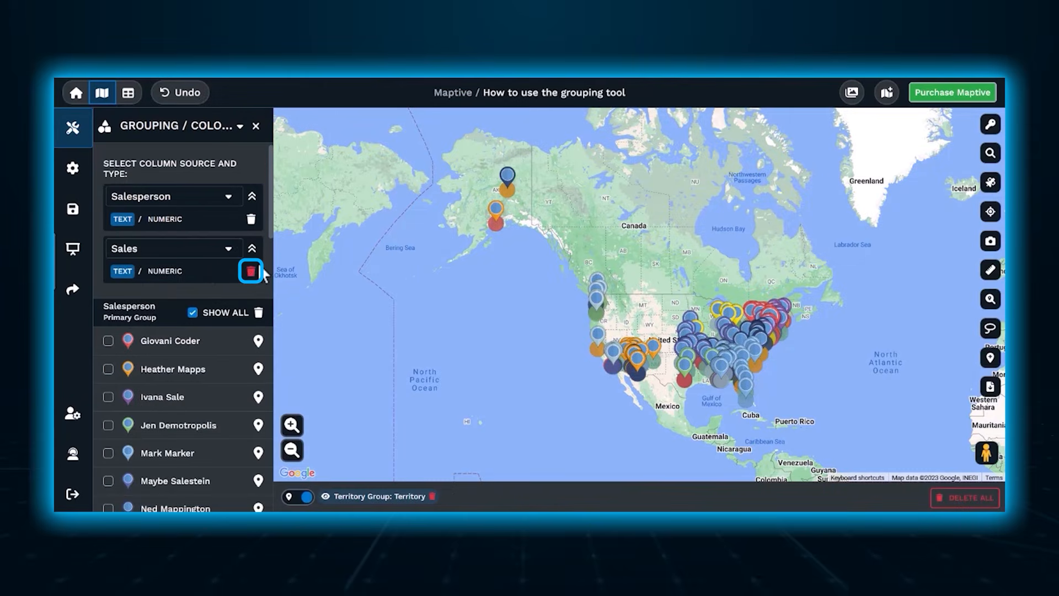
- Delete the Sales secondary grouping and the Salesperson primary grouping, and close the grouping tool
{"action": "left_click_drag", "start_coordinate": [273, 228], "coordinate": [268, 354]}
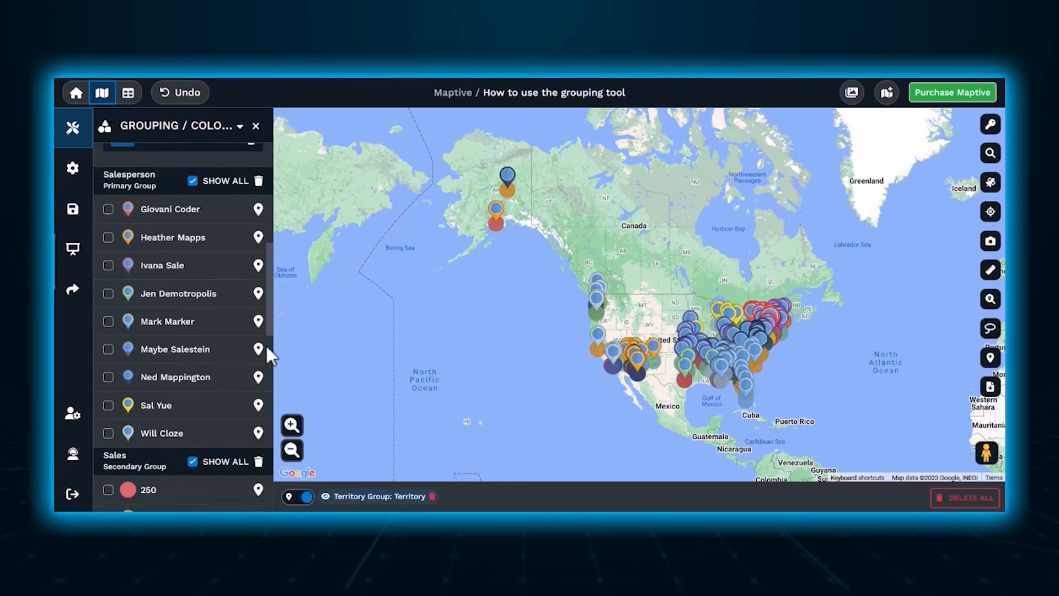
{"action": "scroll", "coordinate": [267, 349], "scroll_direction": "down", "scroll_amount": 3}
{"action": "left_click", "coordinate": [258, 378]}
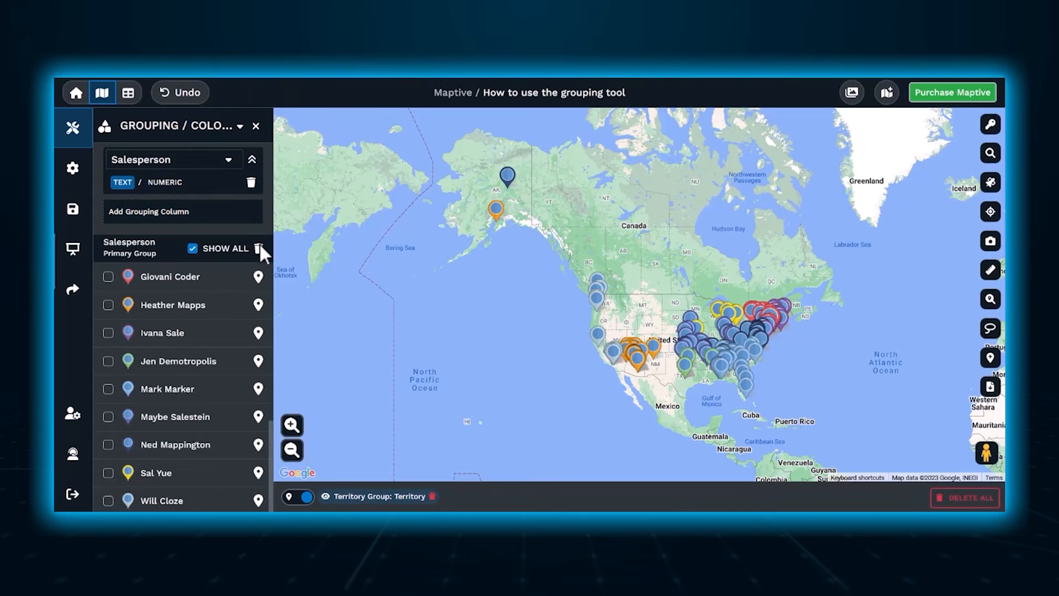
{"action": "left_click", "coordinate": [250, 181]}
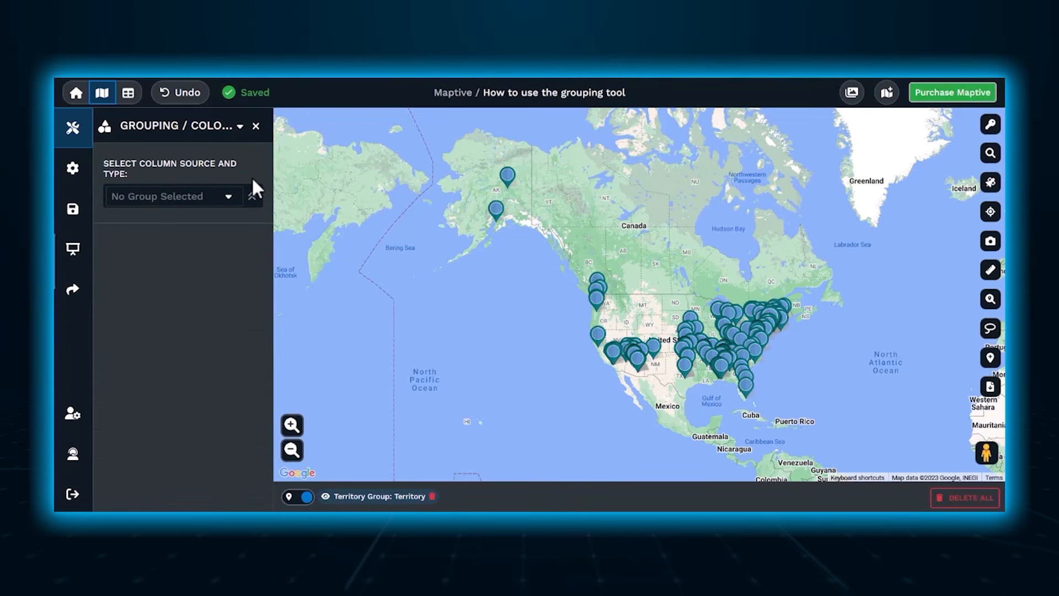
{"action": "left_click", "coordinate": [255, 127]}
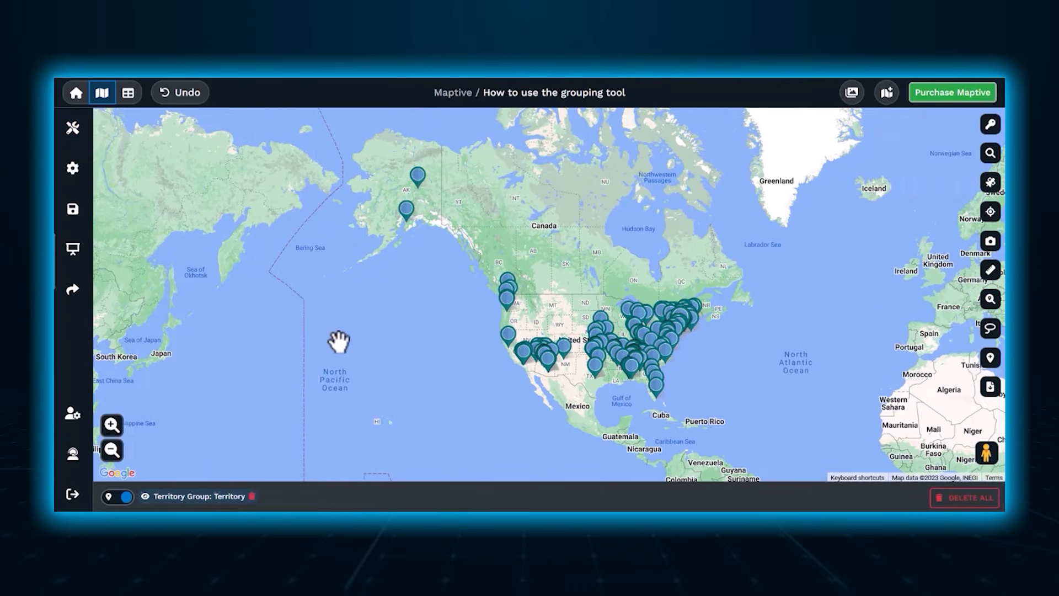